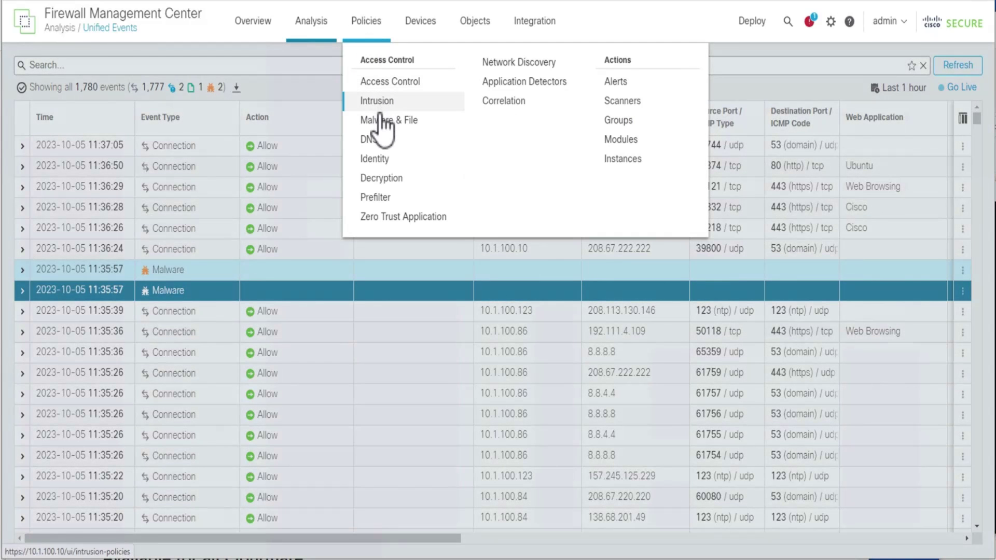
- Inspect the Block Malware rule (block with reset, Spero, dynamic and local analysis), then exit unchanged
left_click(380, 121)
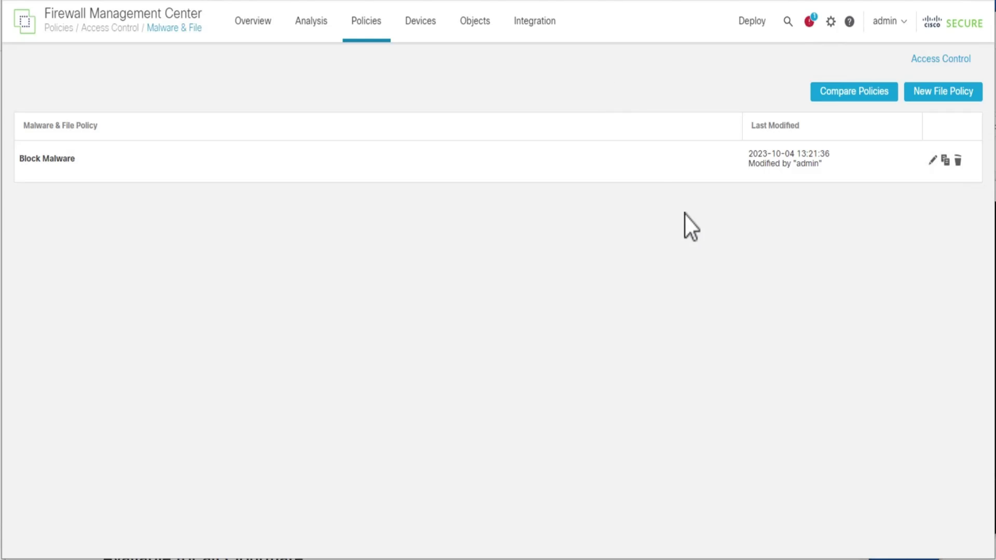
left_click(933, 160)
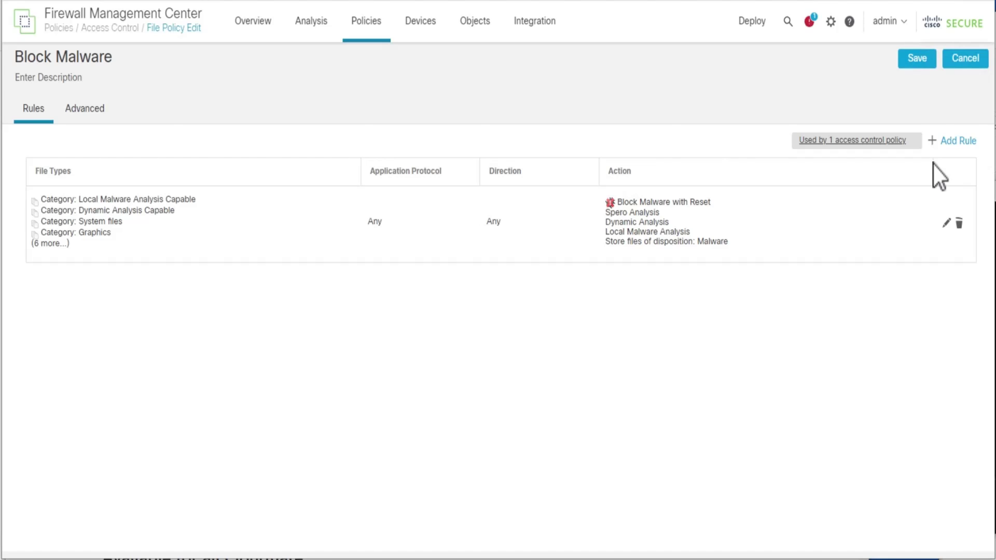
left_click(950, 224)
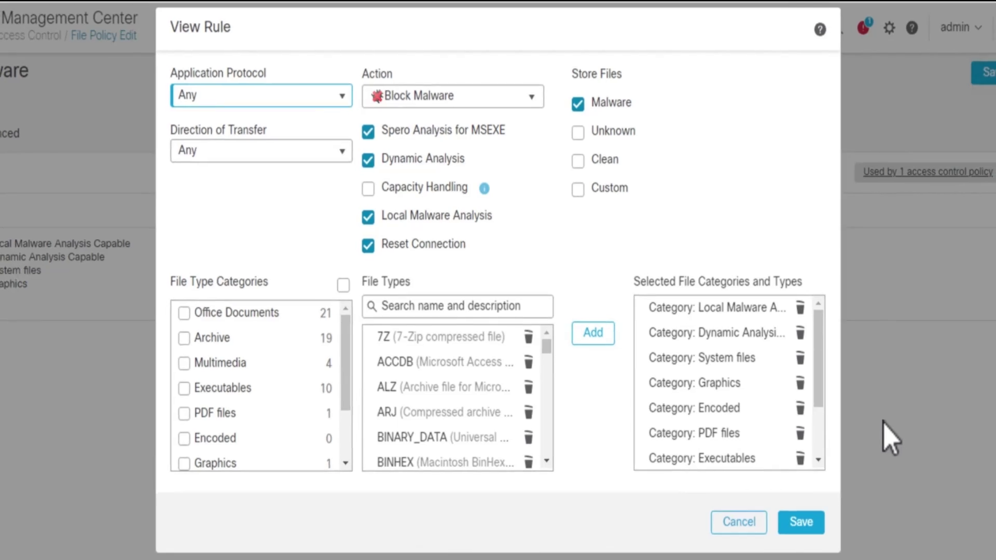
left_click(700, 431)
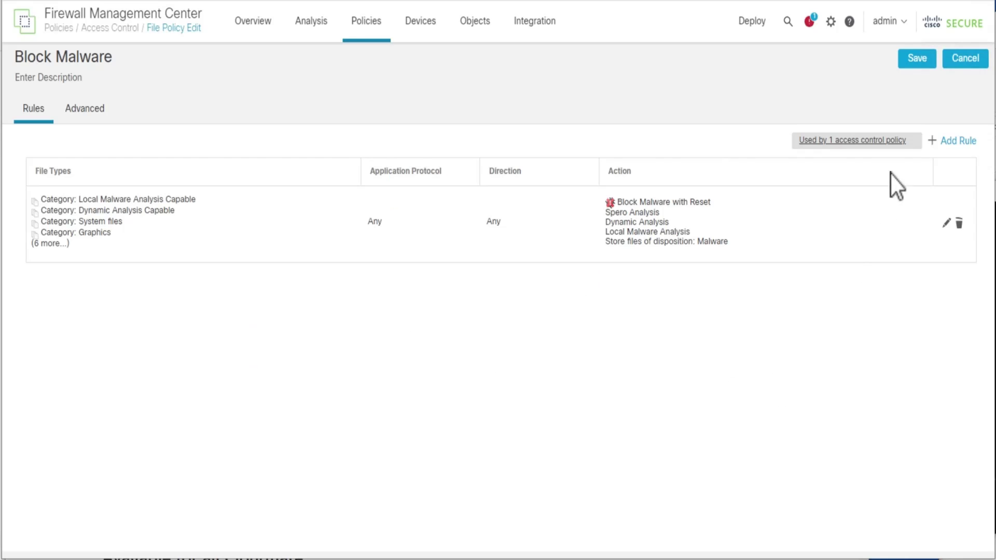
left_click(966, 68)
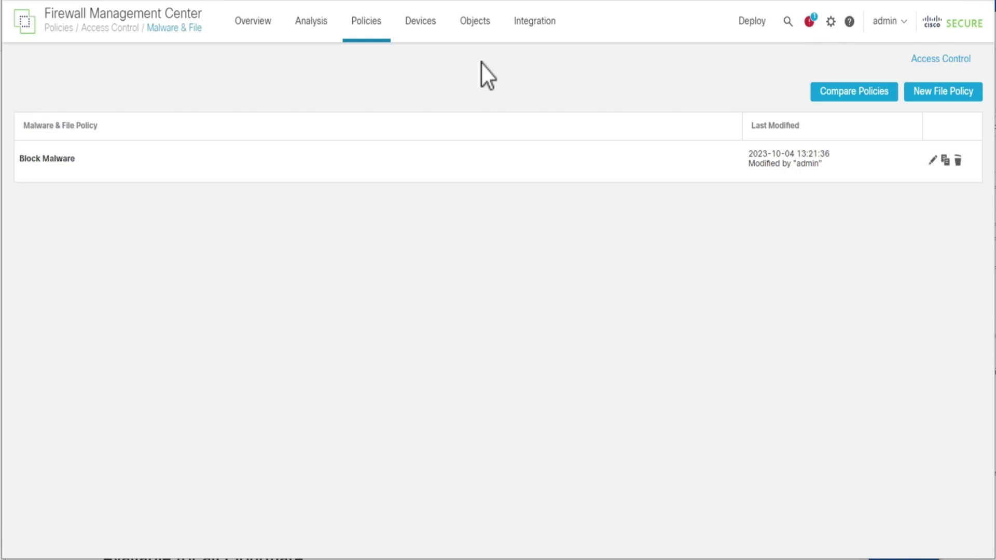
mouse_move(312, 21)
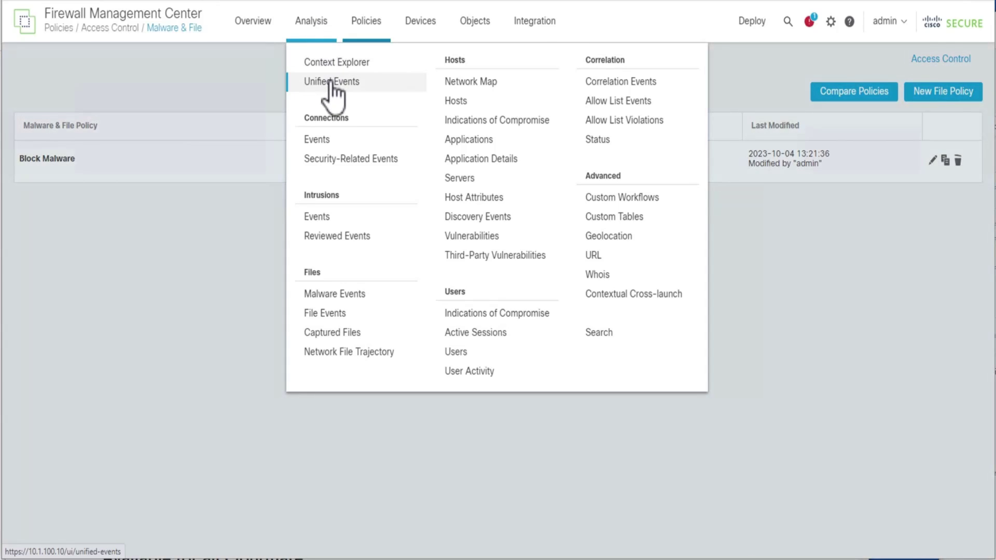
- Open Analysis > Unified Events to reach the 11:34:55 Malware Cloud Lookup file event
left_click(331, 82)
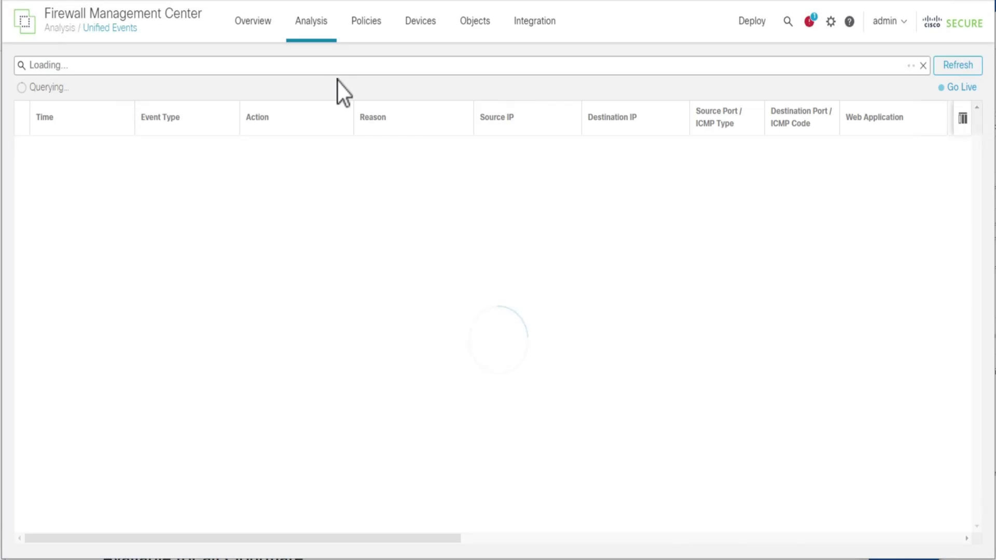
scroll(588, 192, "down", 2)
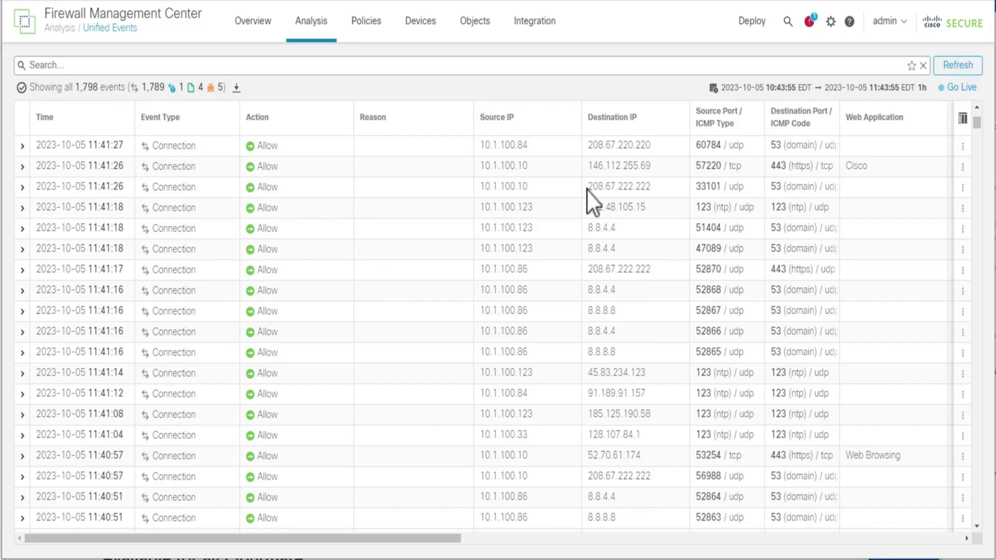
scroll(588, 193, "down", 5)
scroll(588, 192, "down", 5)
scroll(588, 193, "down", 5)
scroll(588, 192, "down", 5)
scroll(588, 192, "down", 5)
scroll(588, 192, "down", 5)
scroll(588, 193, "down", 5)
scroll(588, 193, "down", 3)
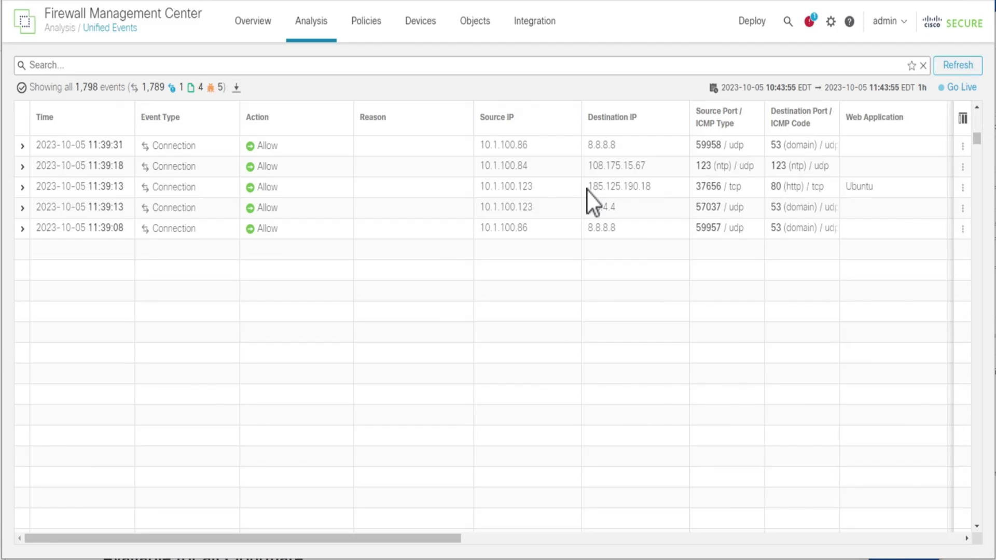
scroll(588, 193, "down", 5)
scroll(588, 192, "down", 5)
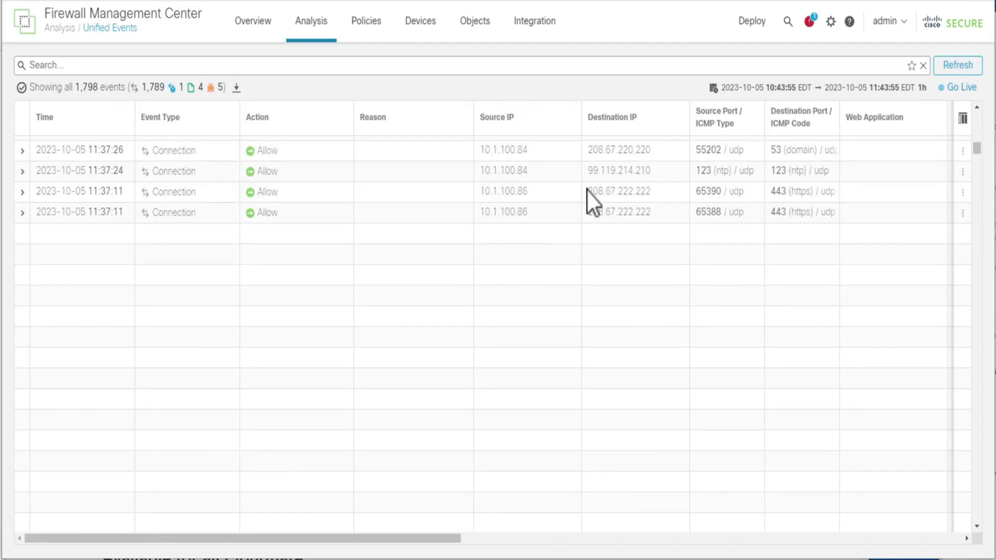
scroll(588, 193, "down", 5)
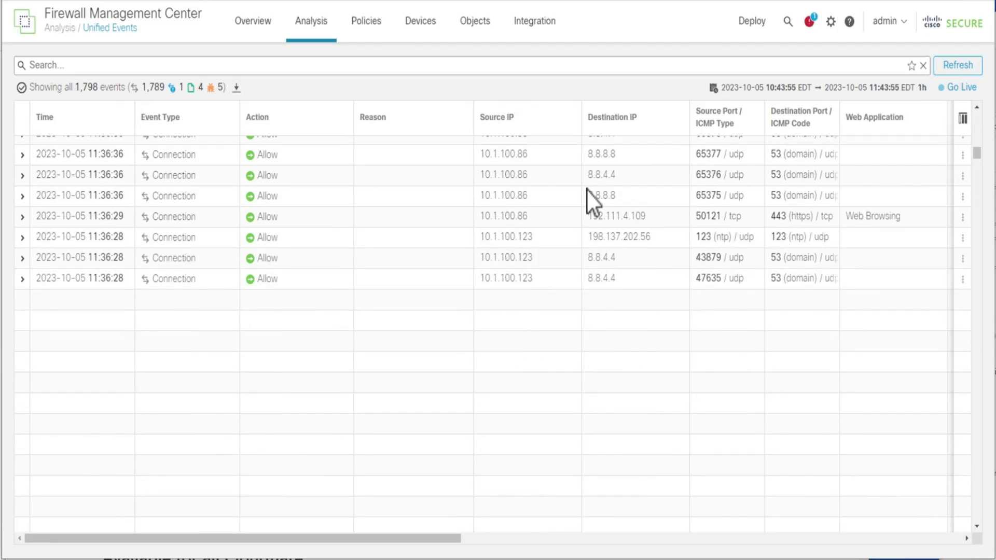
scroll(587, 192, "down", 5)
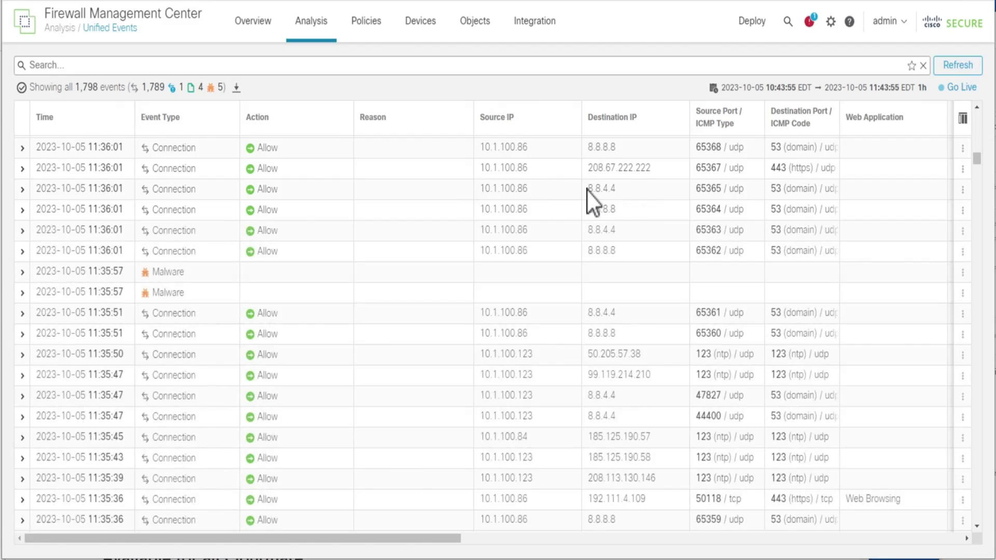
scroll(587, 192, "down", 5)
scroll(588, 192, "down", 3)
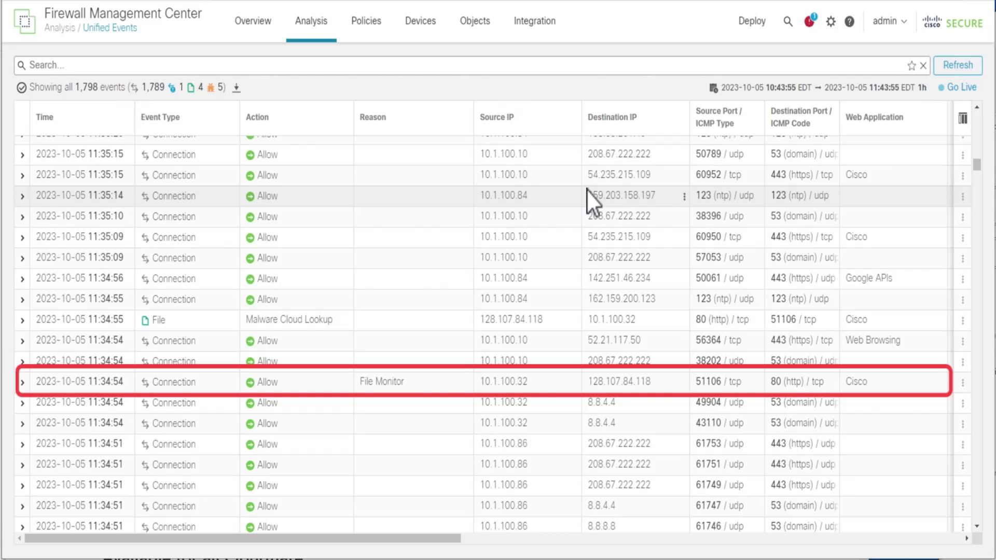
left_click(21, 384)
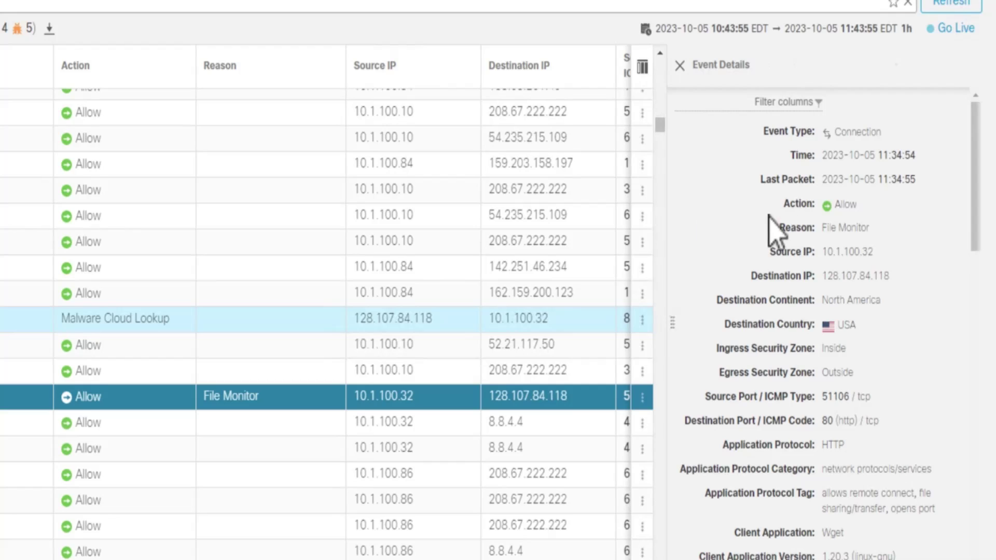
mouse_move(974, 206)
left_mouse_down()
mouse_move(976, 284)
mouse_move(973, 269)
left_mouse_up()
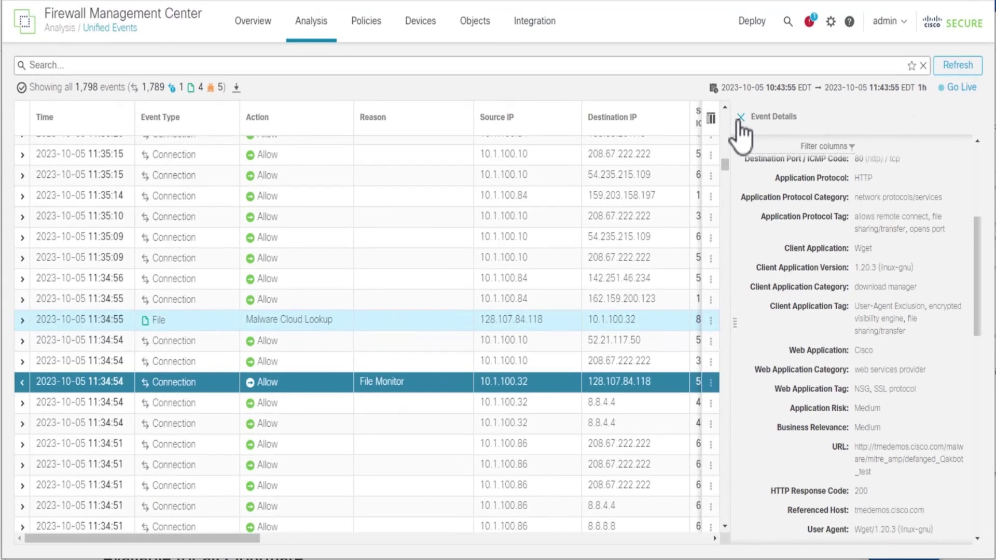
left_click(740, 117)
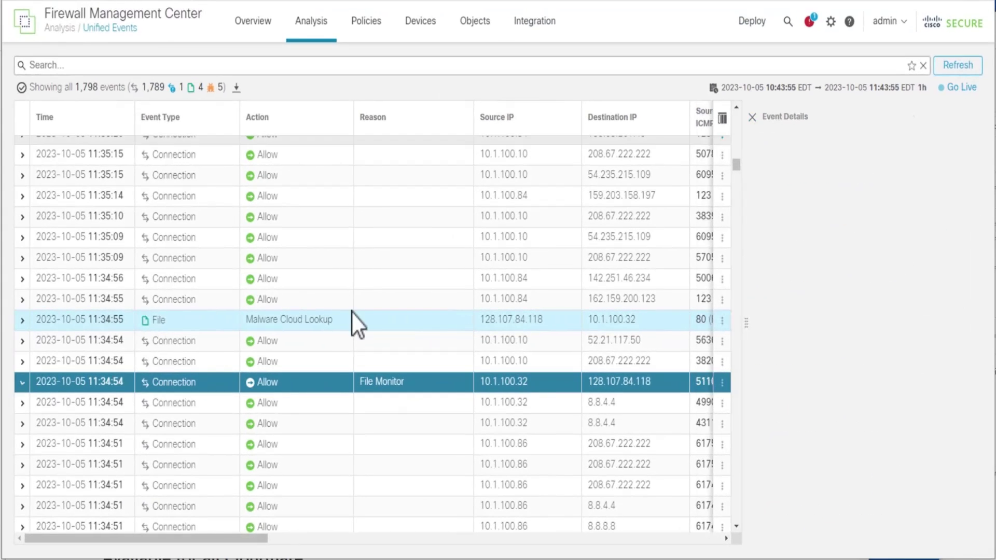
left_click(23, 324)
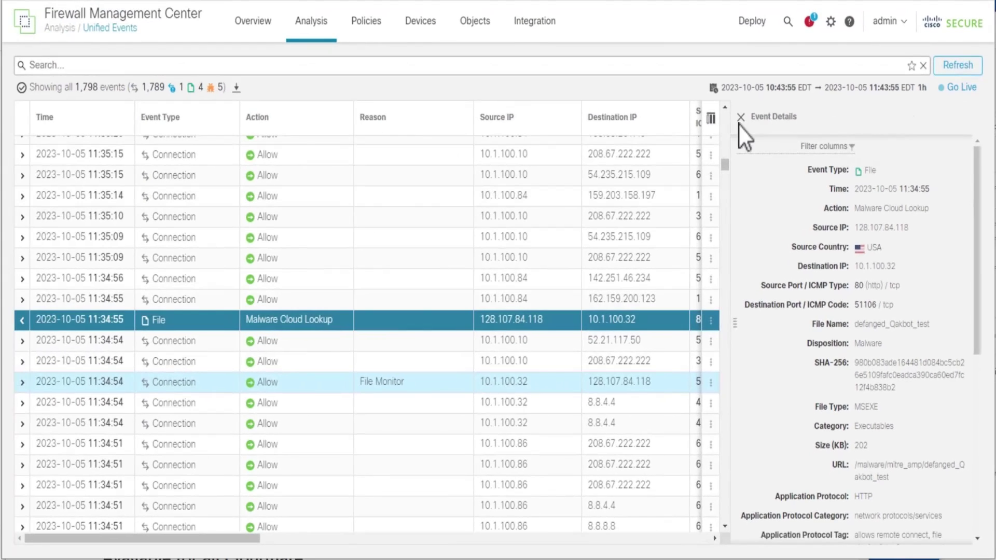
left_click(742, 119)
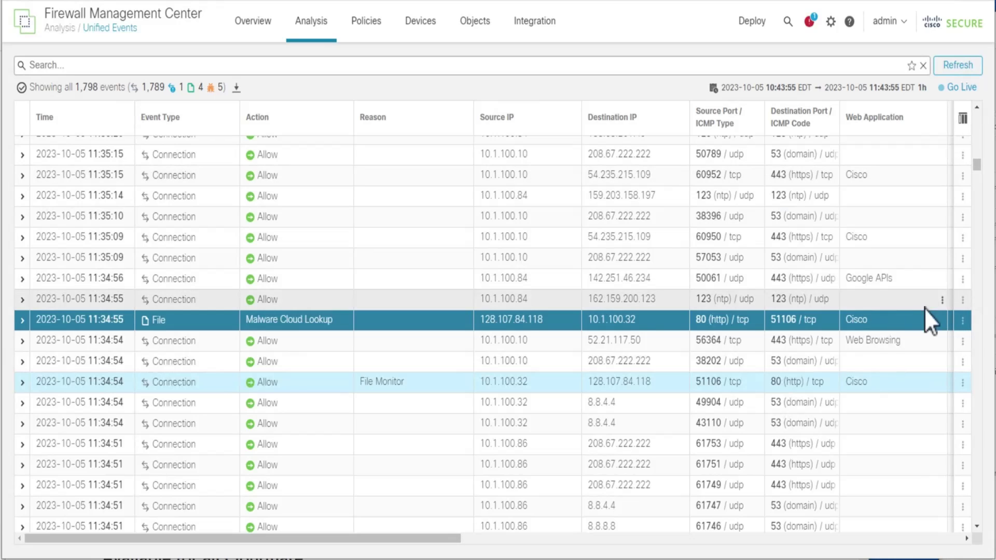
scroll(826, 280, "up", 4)
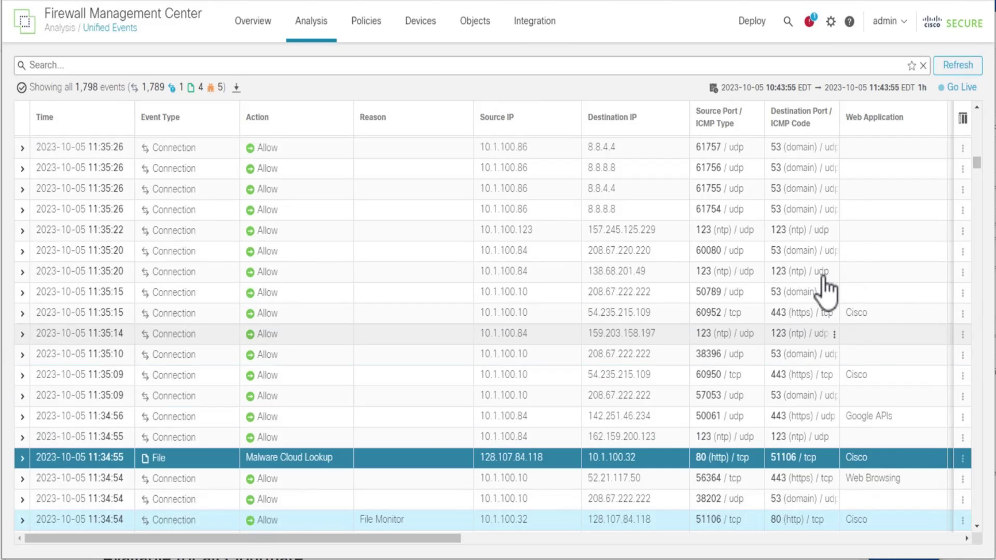
scroll(825, 281, "up", 1)
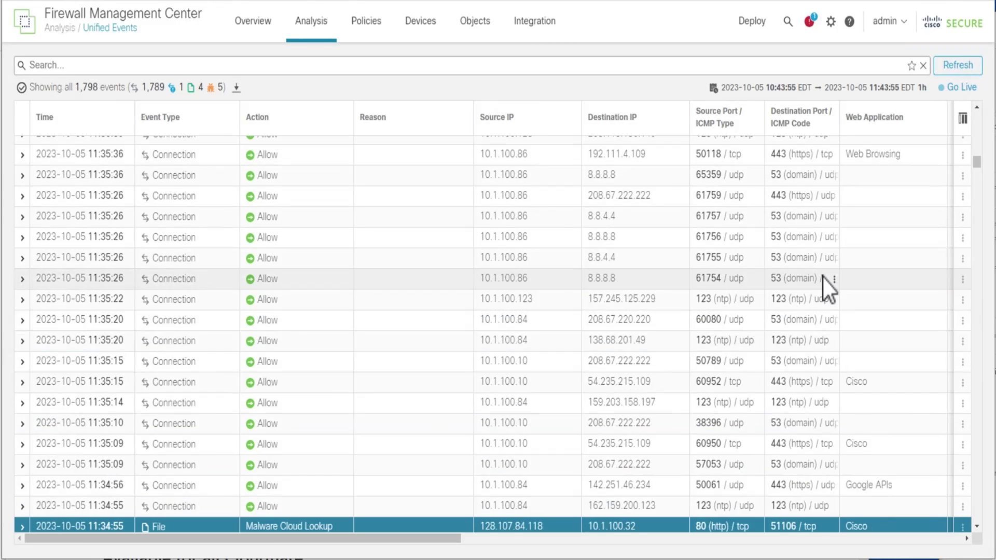
scroll(822, 277, "up", 3)
scroll(825, 290, "up", 1)
scroll(826, 290, "up", 1)
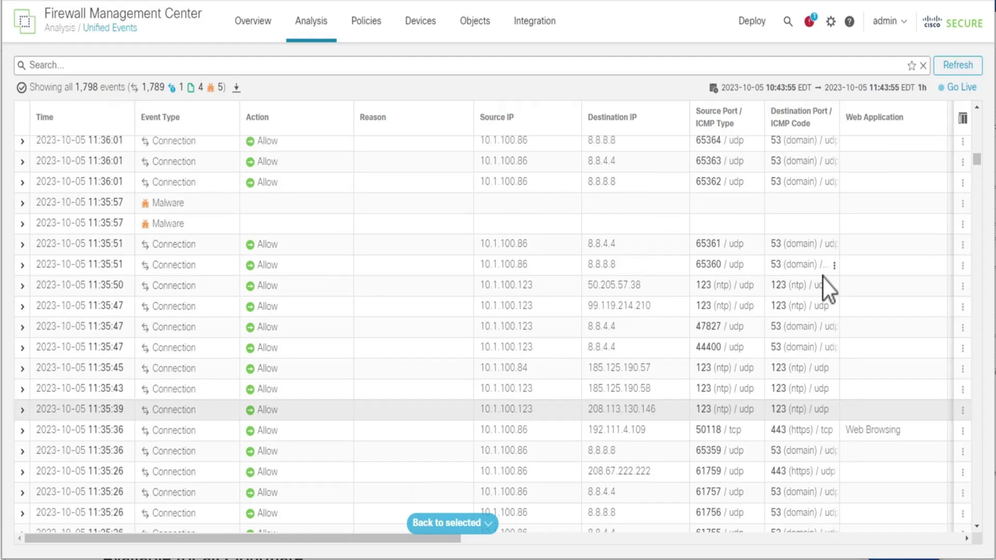
scroll(826, 290, "up", 2)
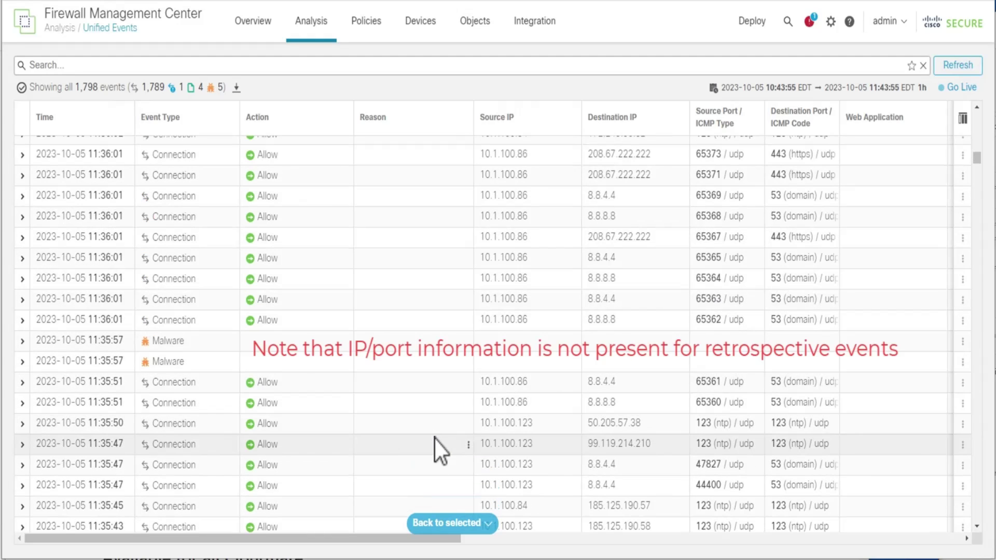
- Show Event Details for the second 11:35:57 retrospective Win.Trojan.Qakbot malware event
left_click(23, 361)
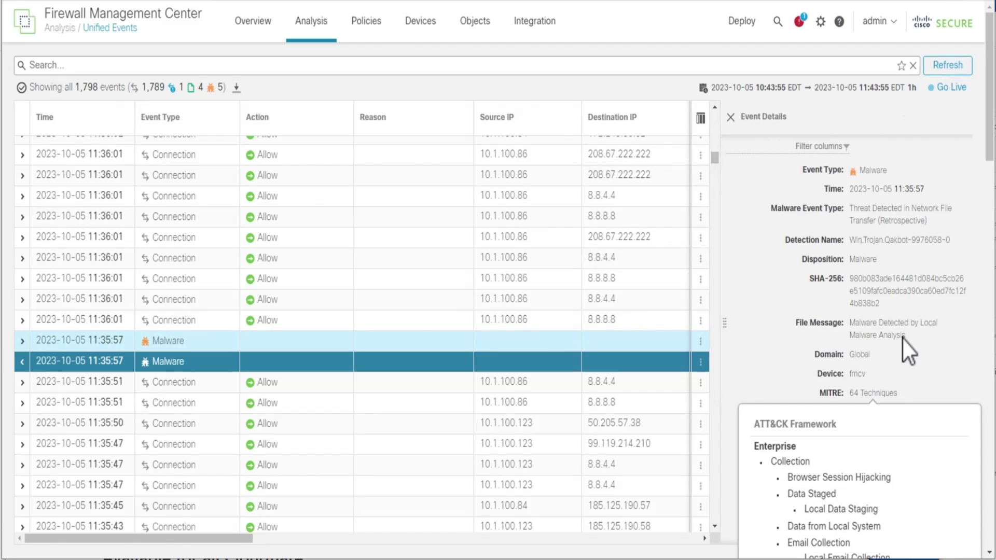
left_click_drag(988, 167, 992, 257)
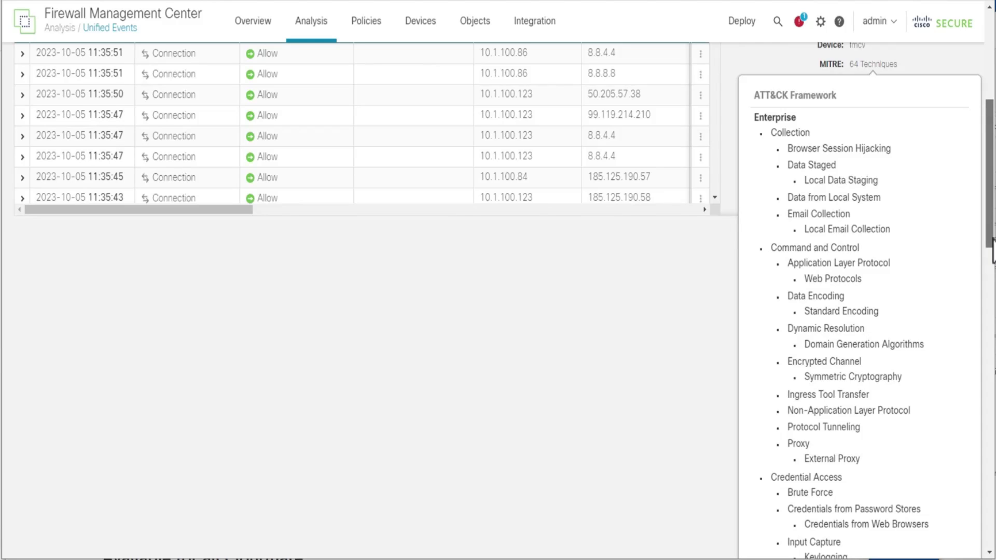
mouse_move(993, 257)
left_mouse_down()
mouse_move(992, 387)
mouse_move(827, 193)
left_mouse_up()
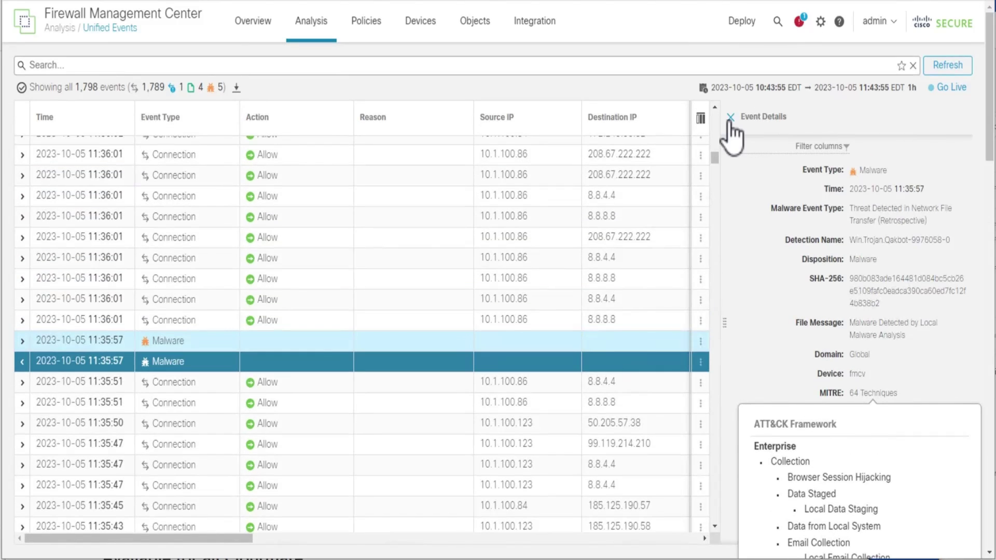
- Narrow the Qakbot Event Details panel and close it
left_click_drag(730, 121, 735, 121)
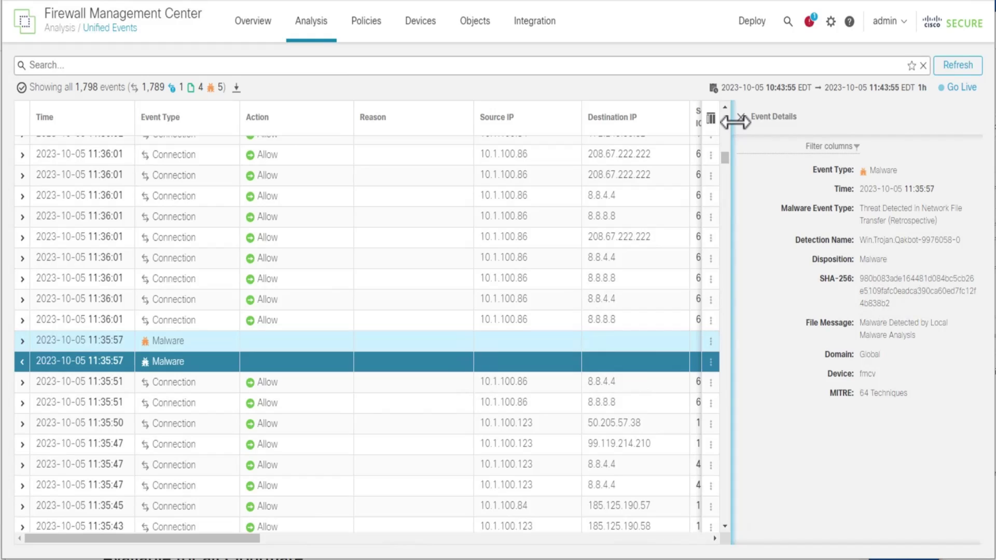
left_click(738, 118)
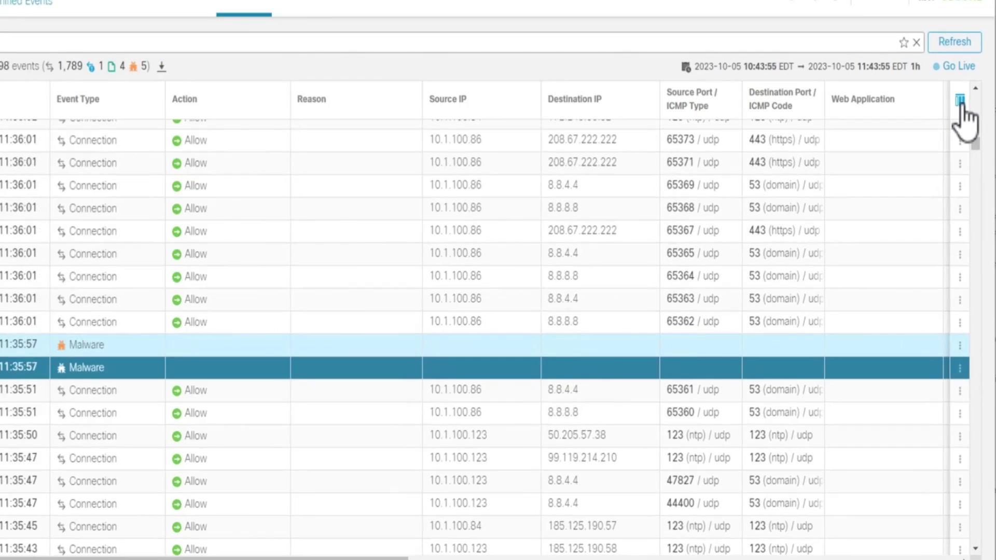
- Enable the MITRE column in the events table's column chooser and apply it
left_click(963, 118)
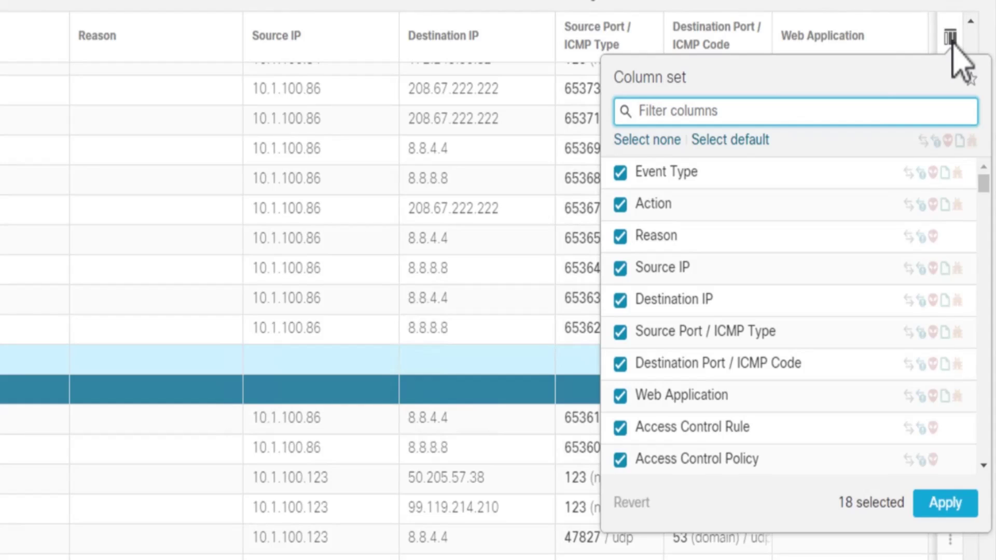
type("mitre")
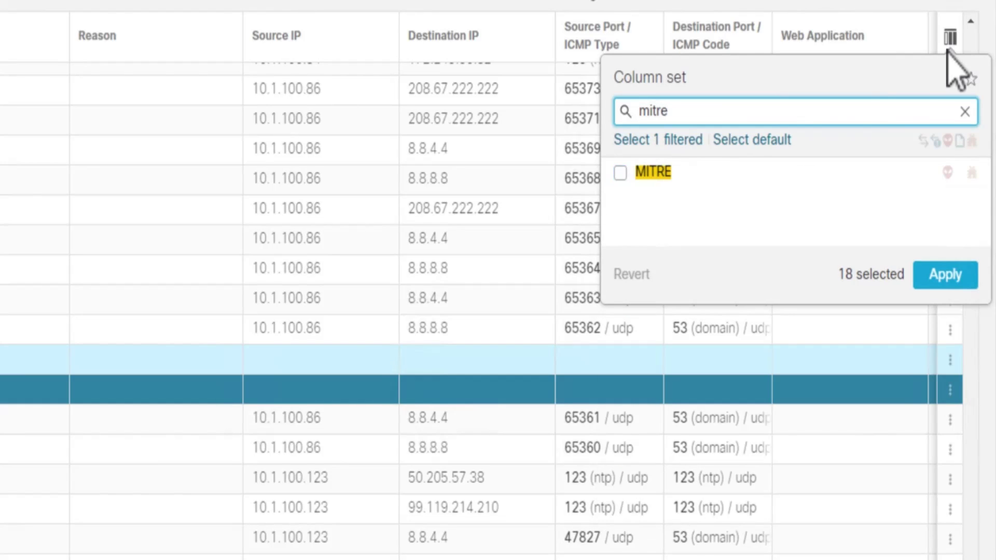
left_click(622, 172)
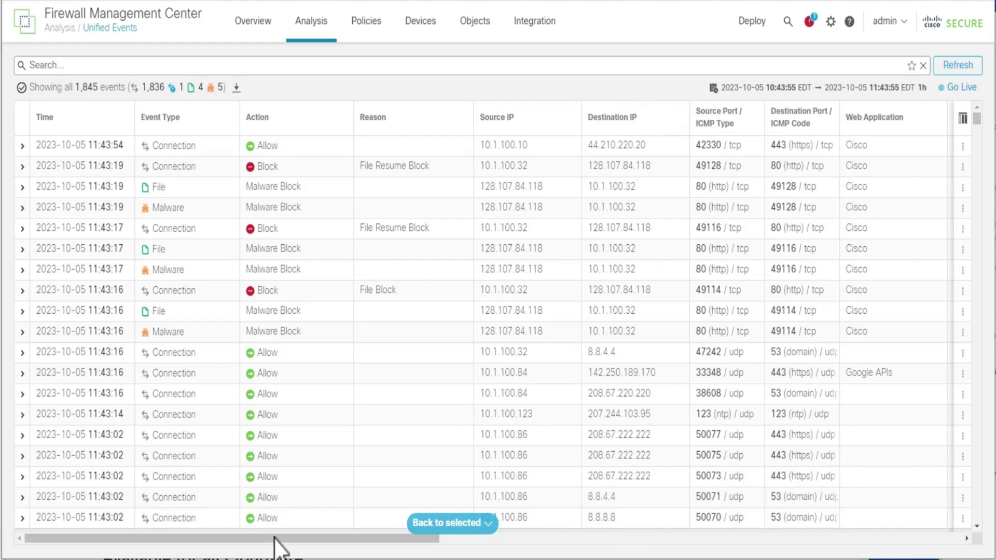
left_click_drag(277, 538, 951, 538)
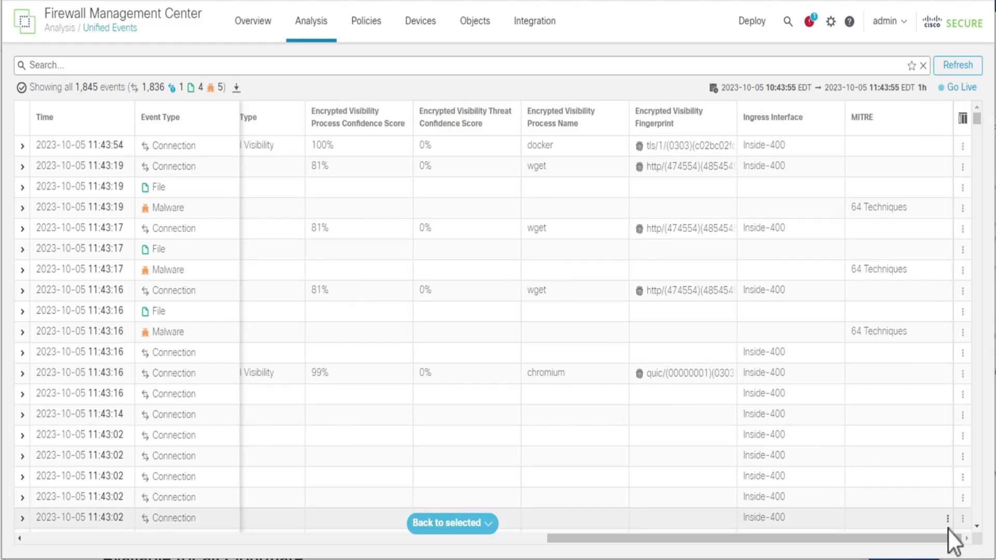
left_click(869, 208)
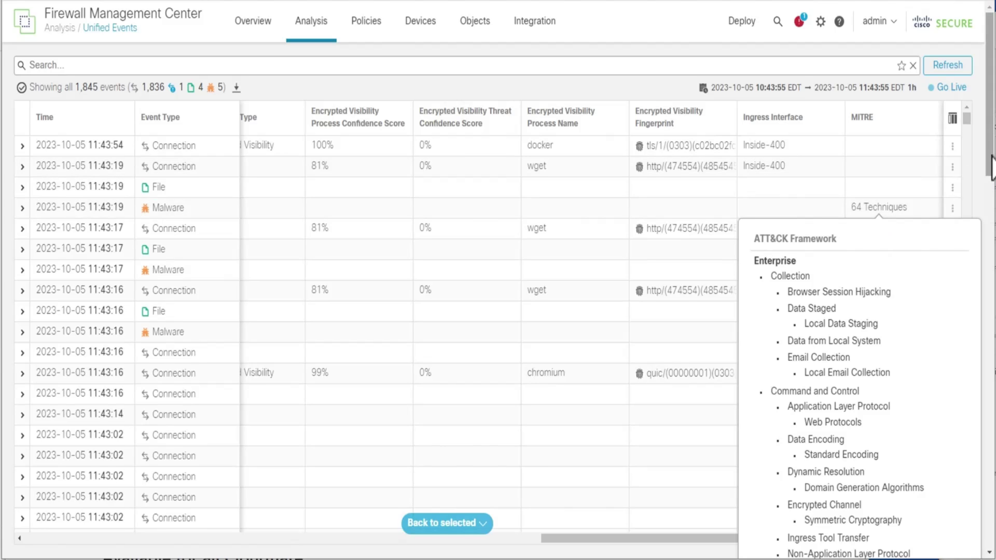
left_click_drag(990, 164, 991, 334)
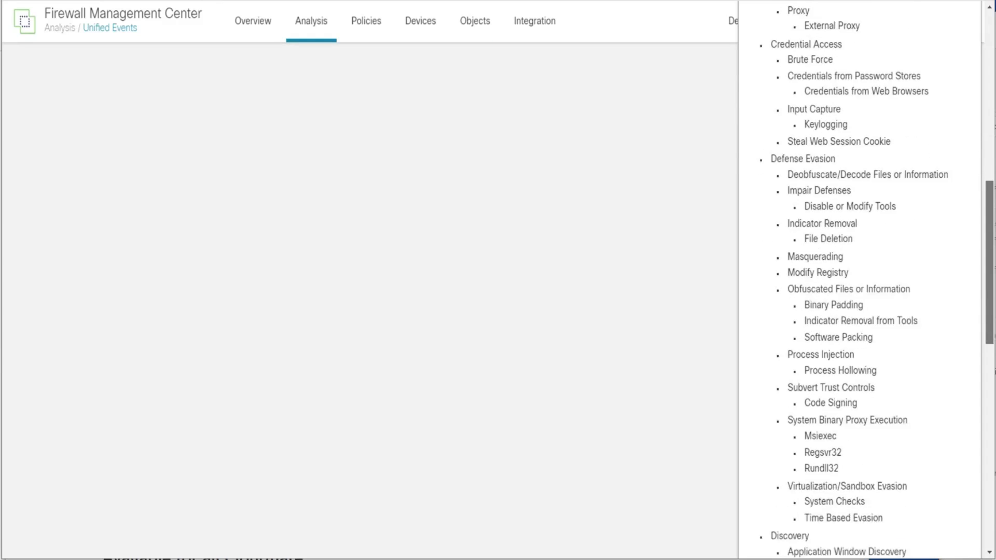
left_click_drag(991, 261, 991, 333)
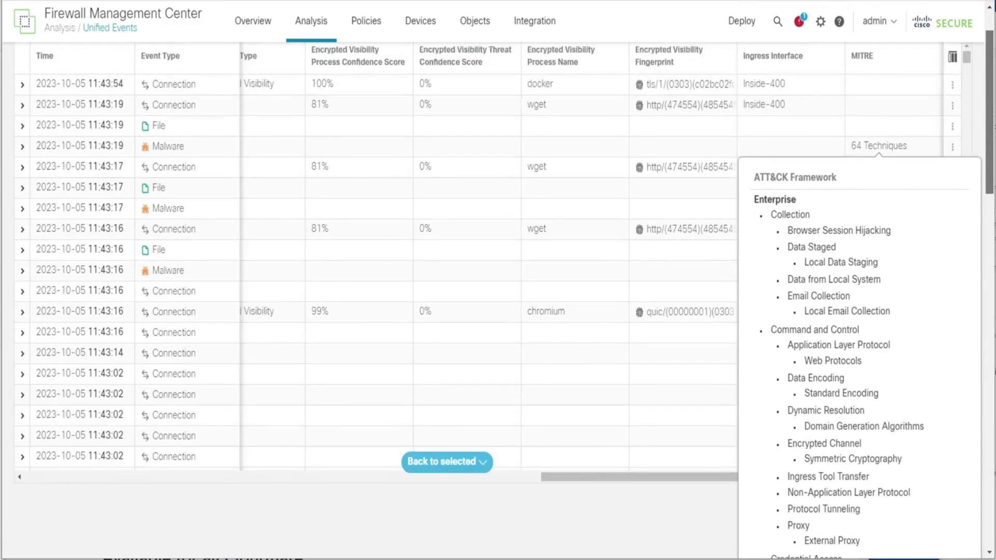
scroll(979, 234, "up", 1)
left_click(977, 170)
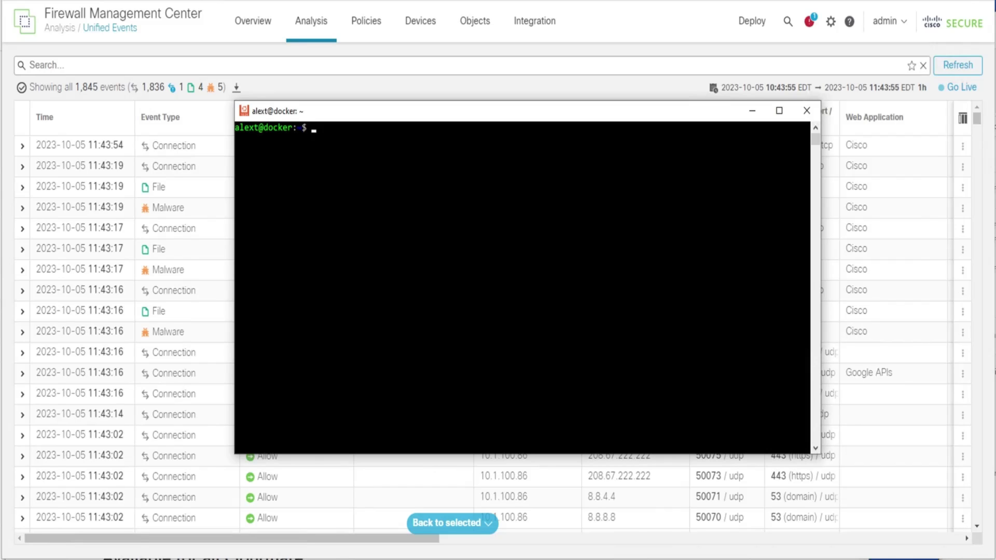
type("clear")
- Rerun the defanged_Qakbot_test wget download and stop it after repeated connection resets
key("Return")
type("wget tmedemos.cisco.com/malware/mitre_amp/defanged_Qakbot_test")
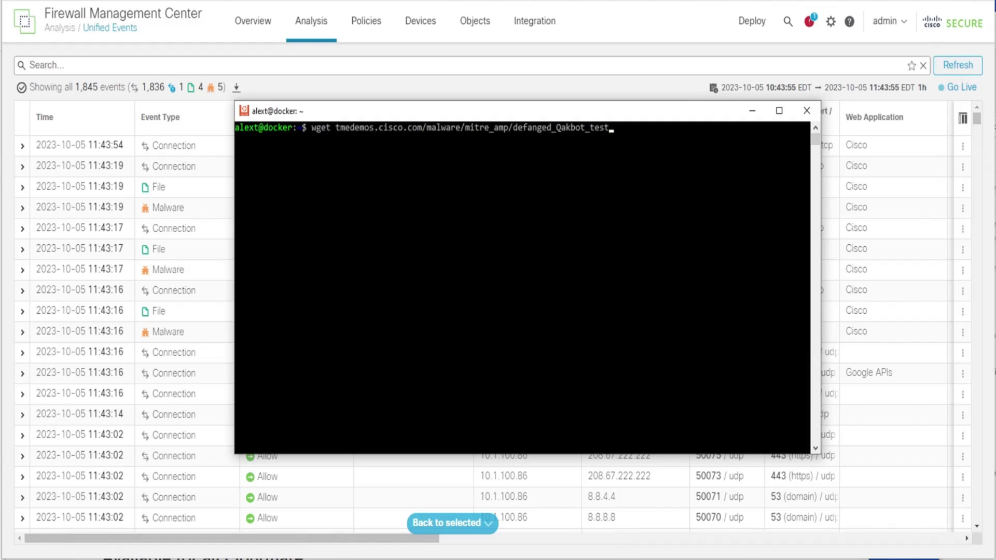
key("Return")
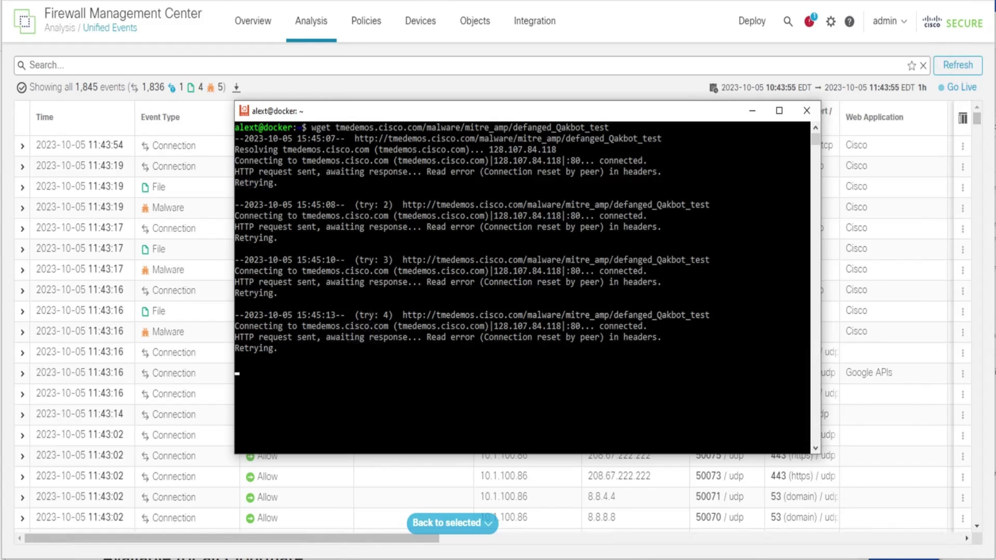
key("ctrl+c")
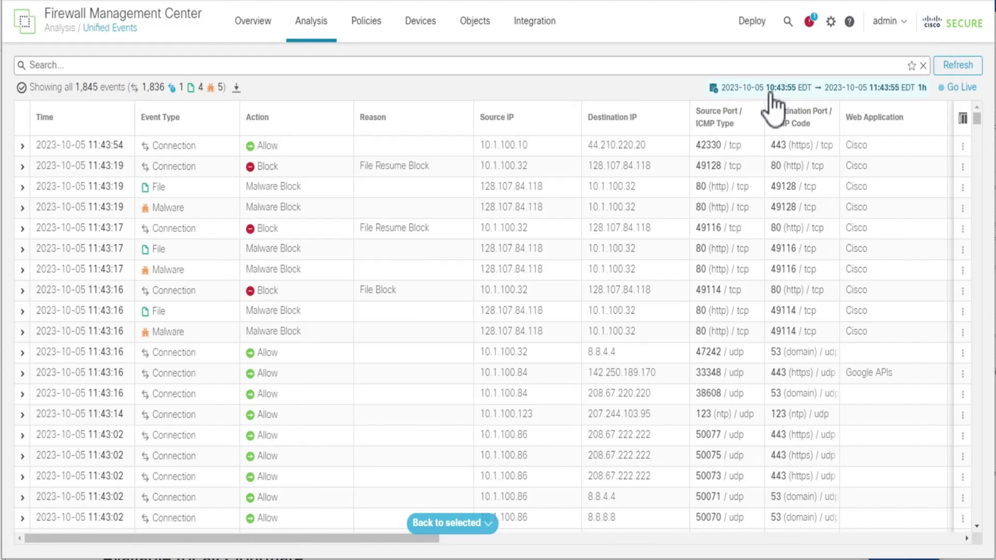
- Apply a three-hour sliding time range so the new 11:48 block events appear
left_click(770, 90)
left_click(770, 125)
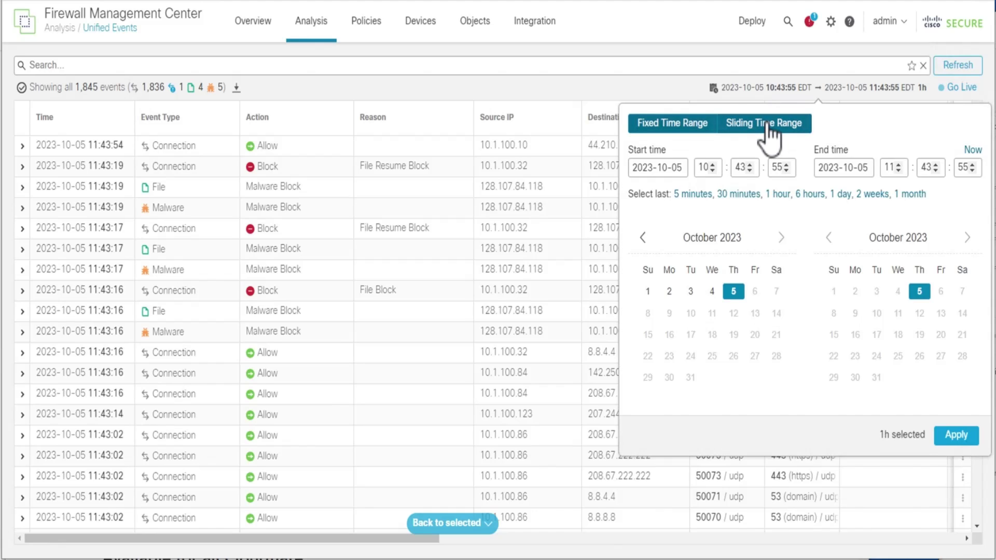
left_click(967, 238)
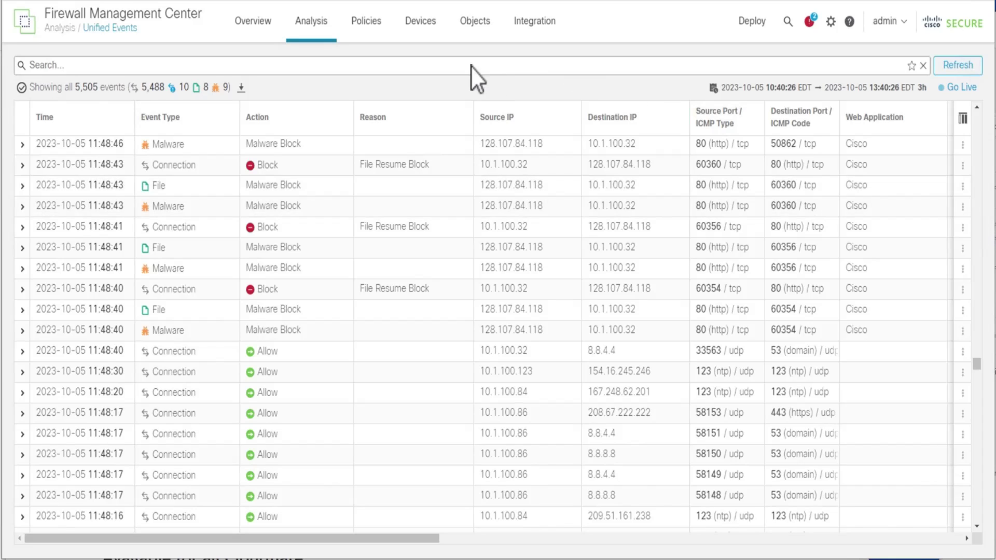
- Open the Malware Events table view listing the nine Qakbot events
left_click(321, 35)
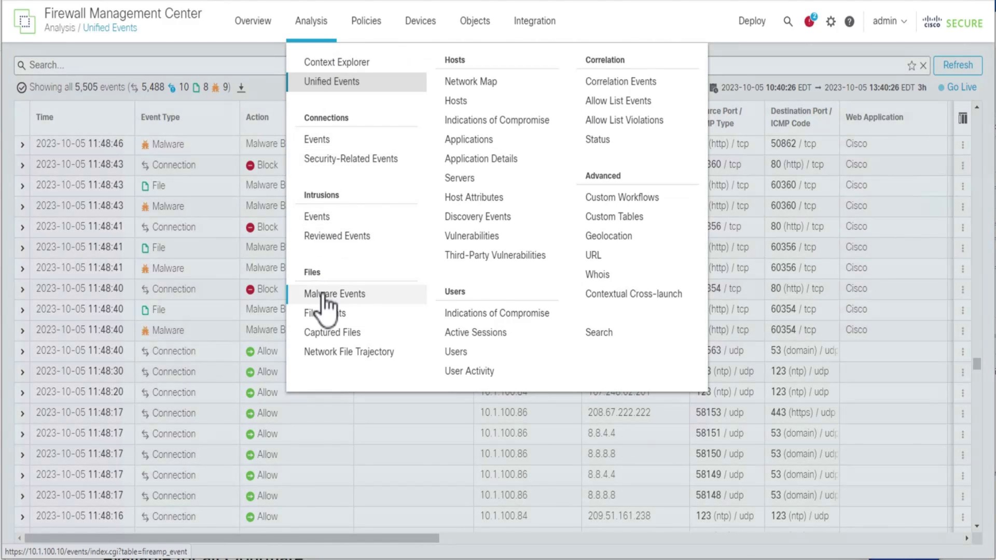
left_click(324, 297)
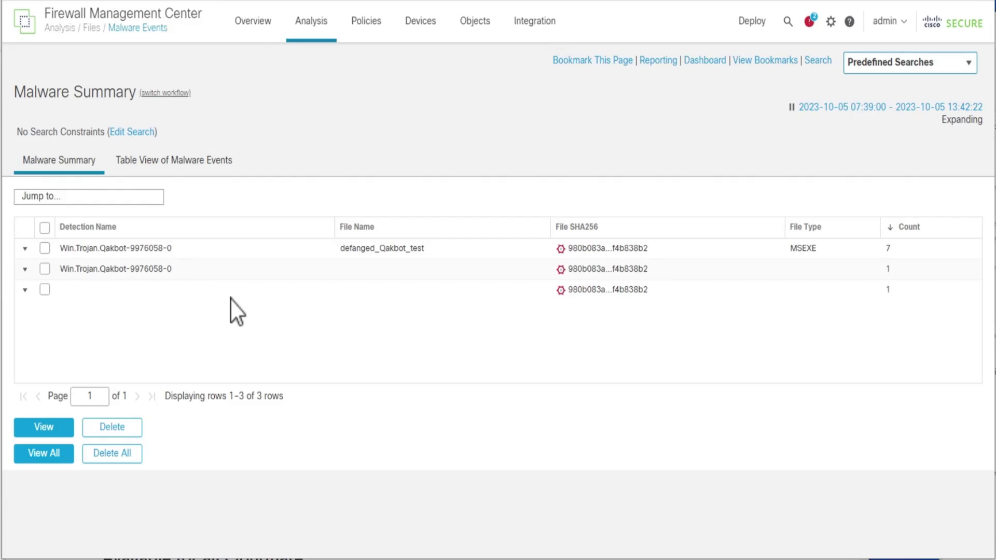
left_click(181, 167)
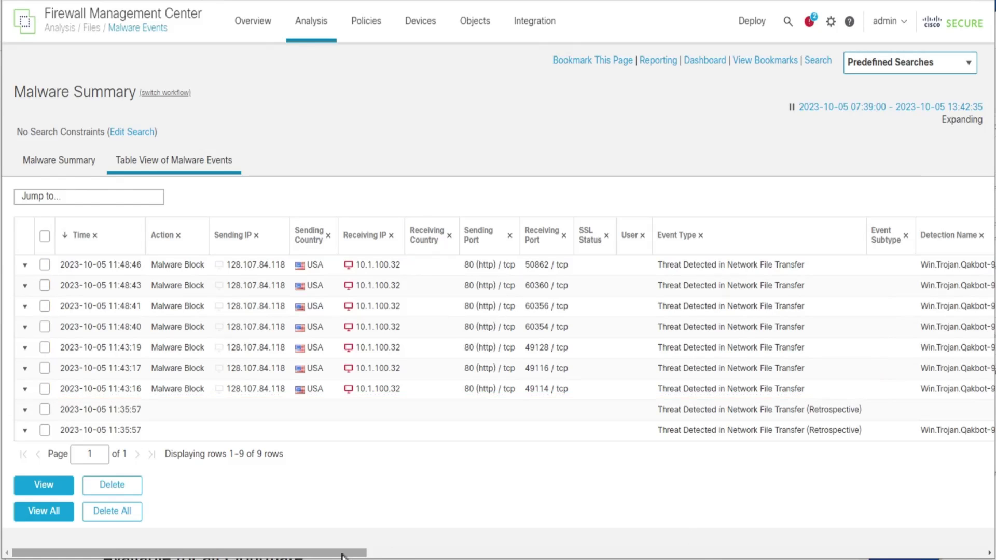
left_click_drag(343, 553, 961, 553)
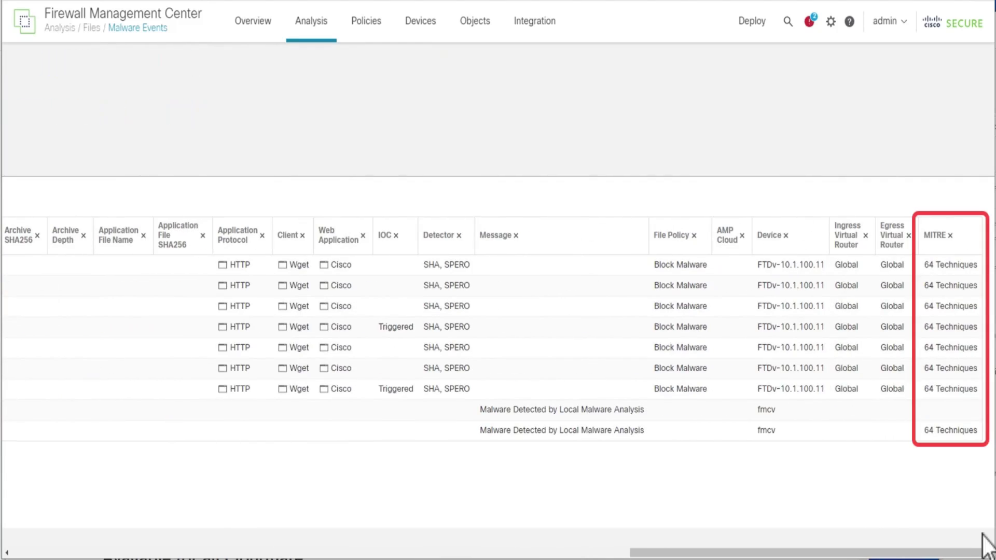
left_click(945, 287)
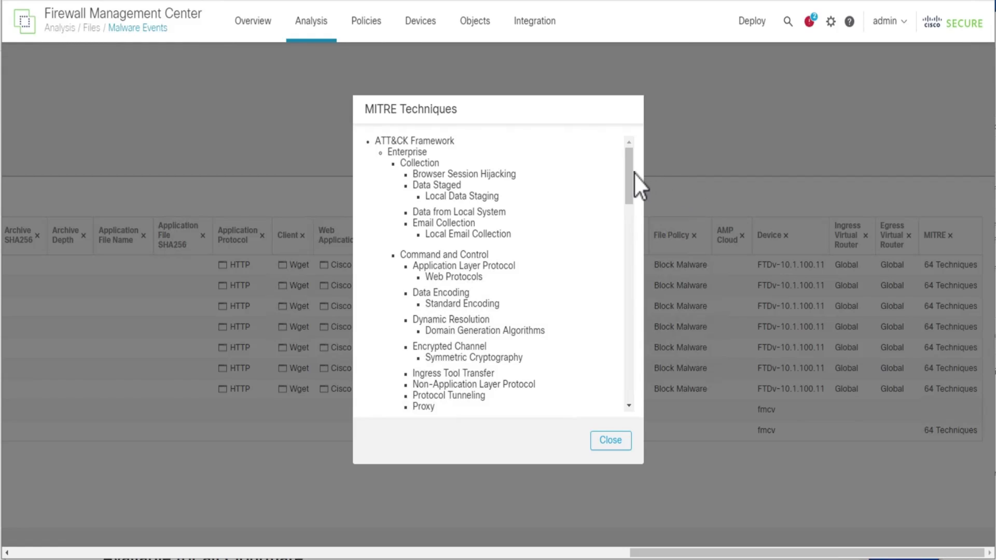
mouse_move(628, 172)
left_mouse_down()
mouse_move(637, 286)
mouse_move(625, 356)
mouse_move(624, 211)
mouse_move(635, 140)
left_mouse_up()
left_click(618, 443)
left_click(615, 444)
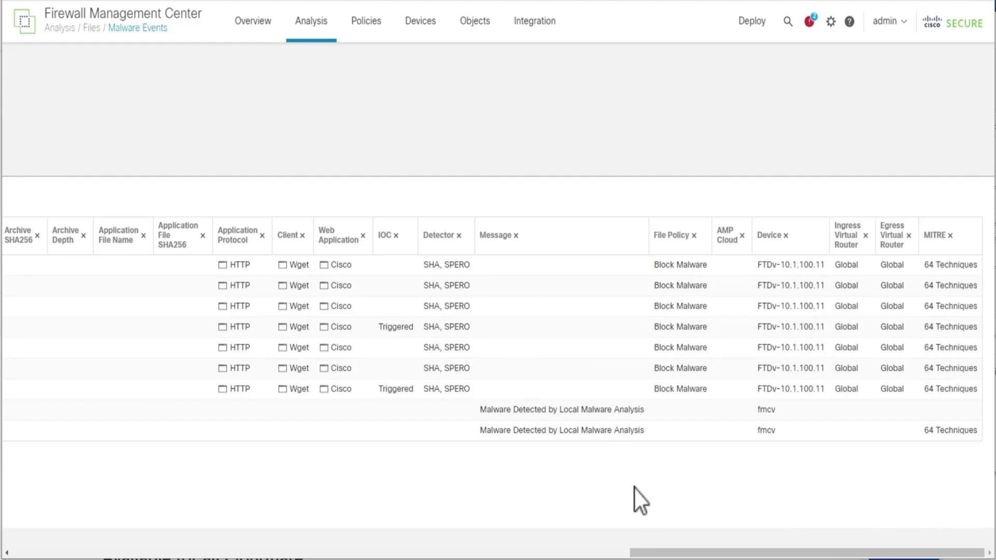
left_click_drag(651, 553, 454, 554)
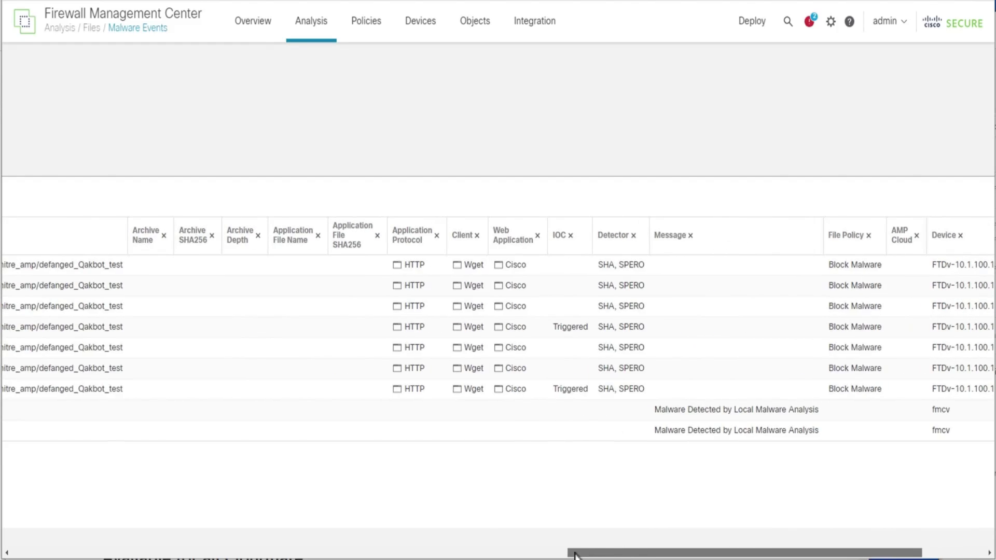
left_click_drag(454, 554, 160, 551)
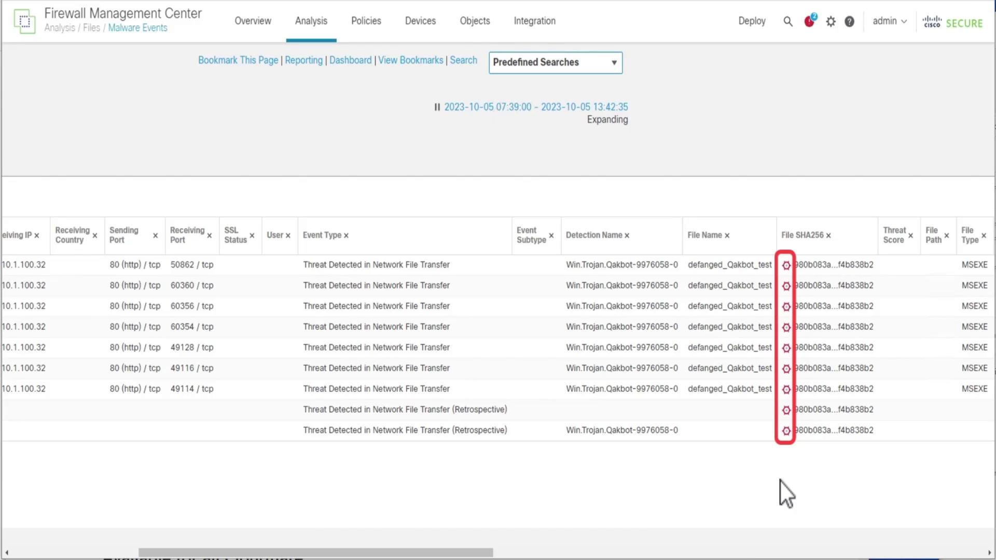
- Open the Qakbot file's trajectory from its File SHA256 value in a malware event row
left_click(787, 433)
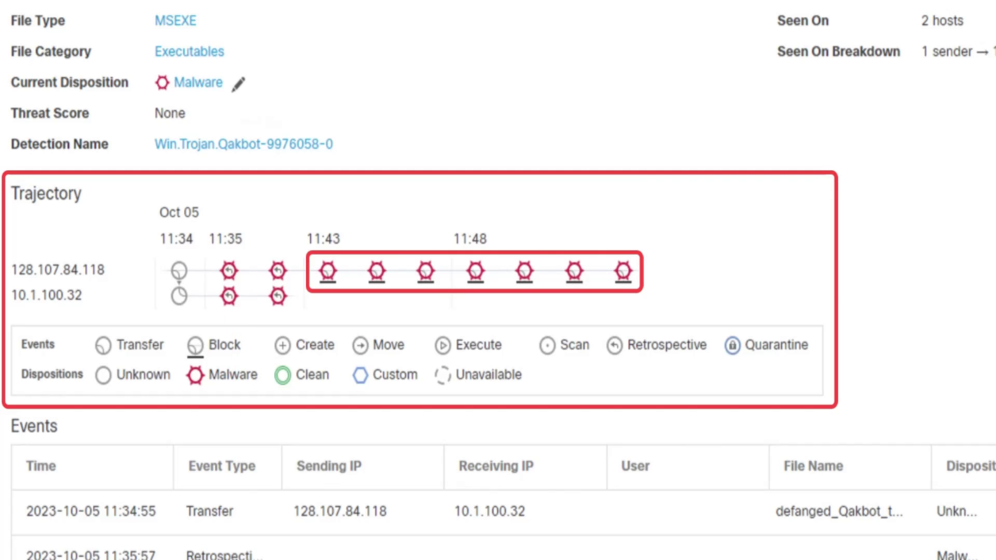
scroll(989, 322, "down", 1)
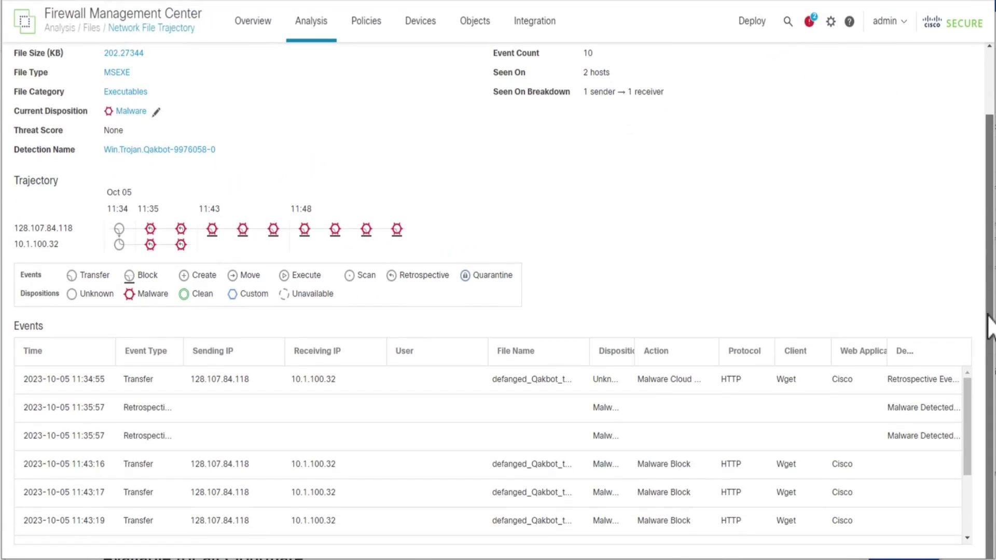